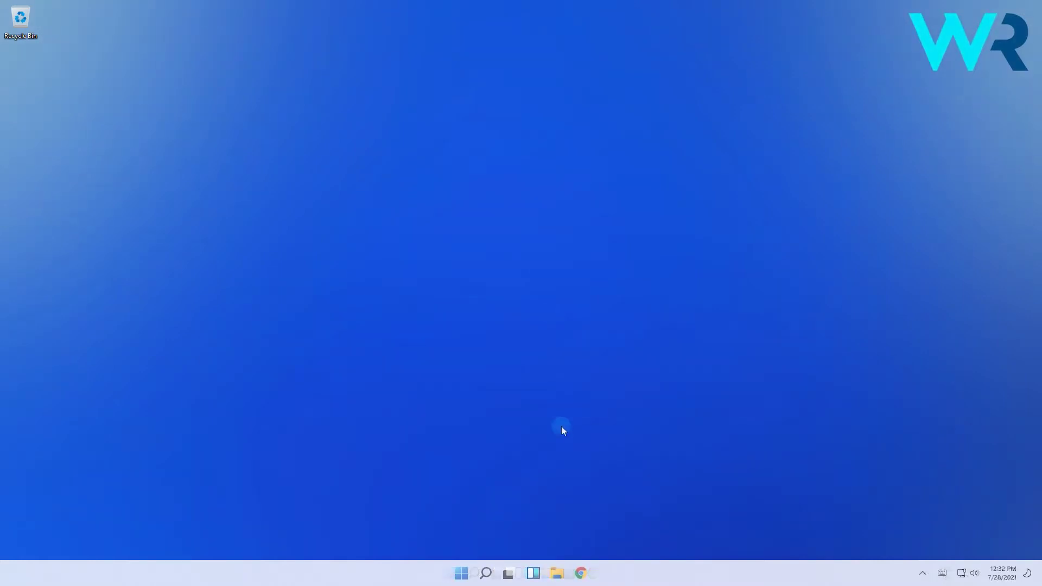
# - Open File Explorer and apply 'Show hidden files, folders, and drives' in Folder Options
pyautogui.click(558, 574)
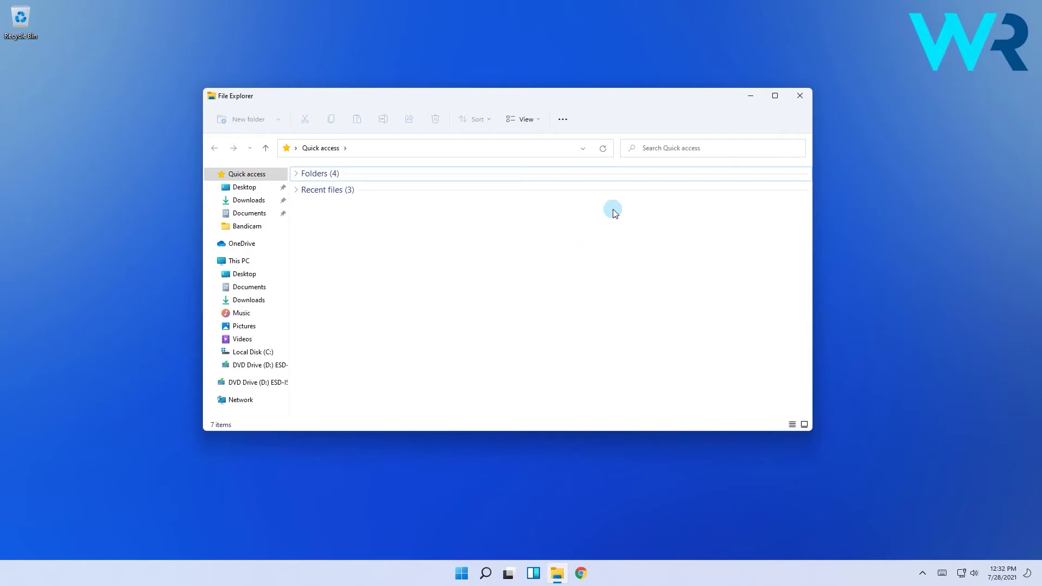
pyautogui.click(564, 119)
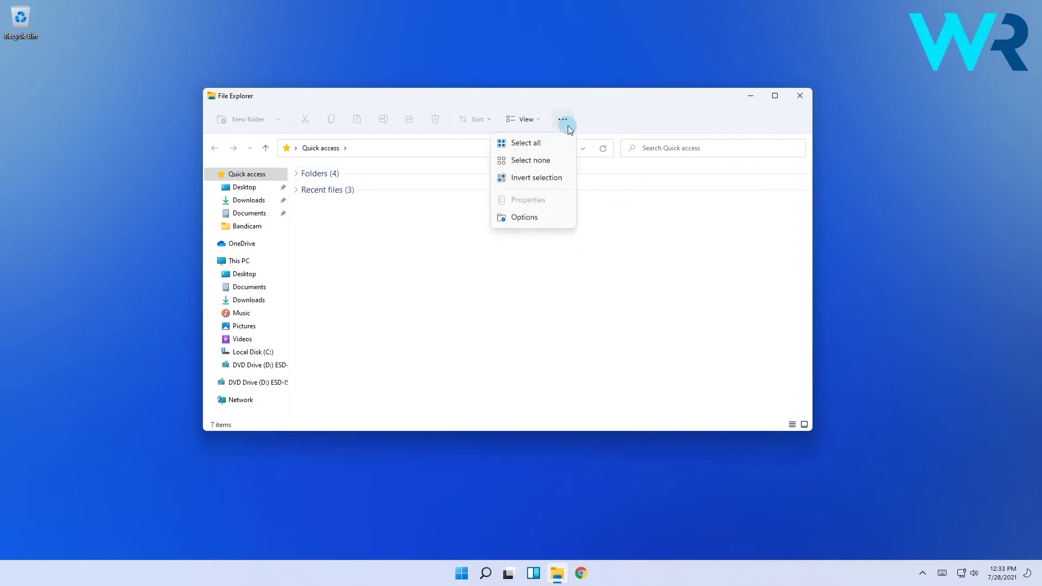
pyautogui.click(526, 221)
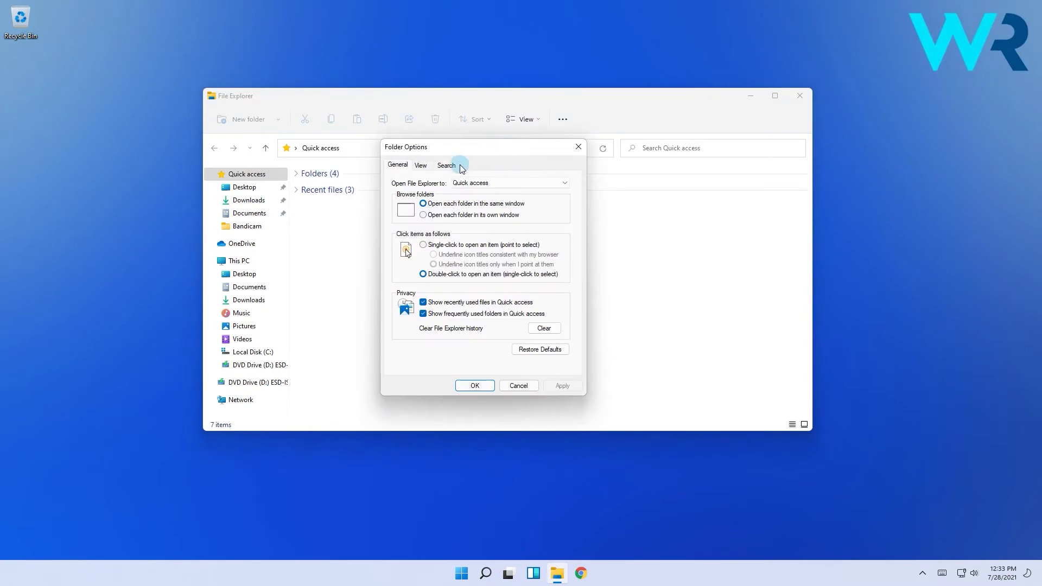
pyautogui.click(421, 166)
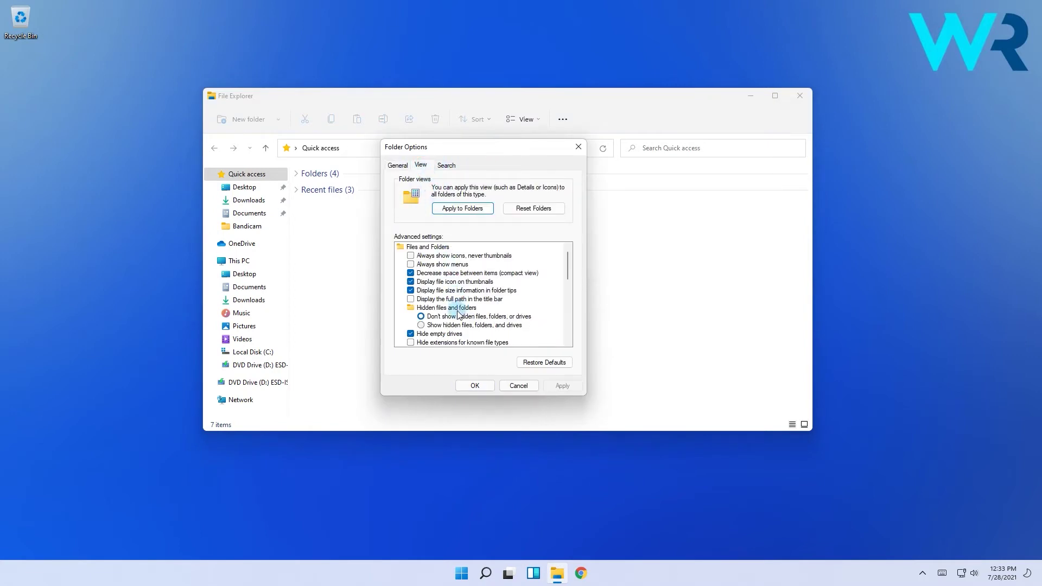
pyautogui.click(444, 307)
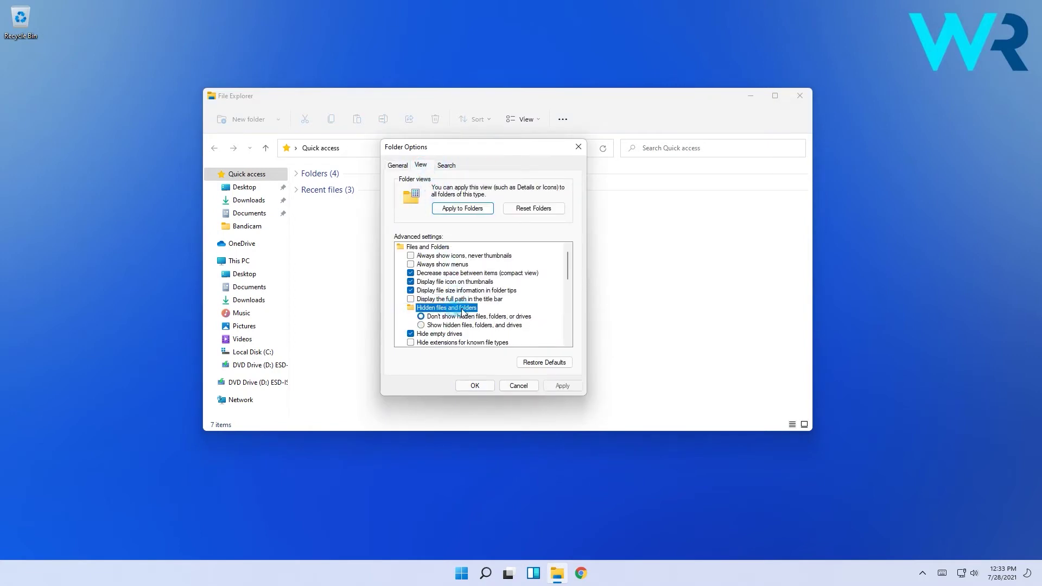
pyautogui.click(421, 325)
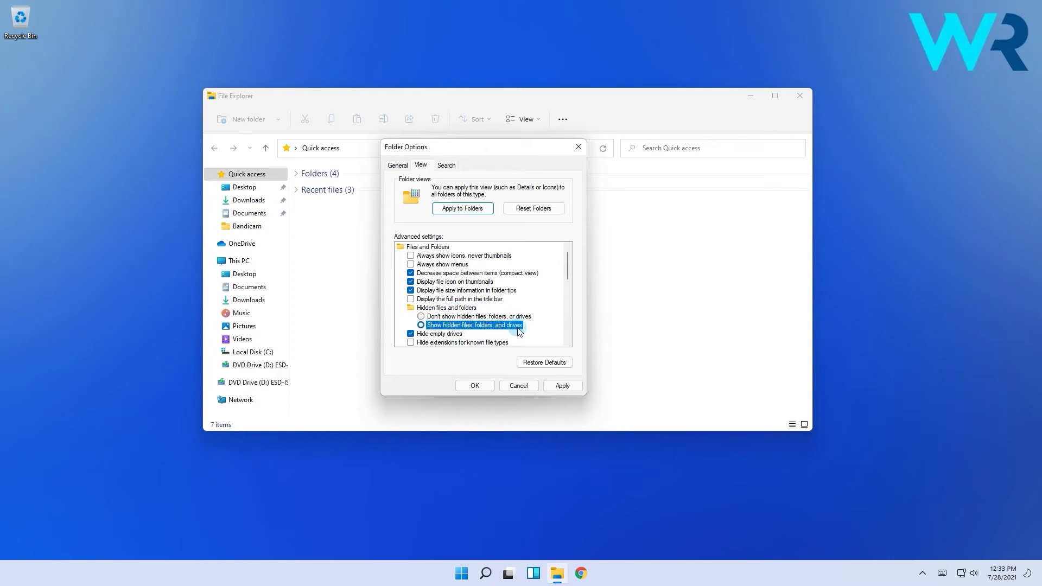
pyautogui.click(563, 386)
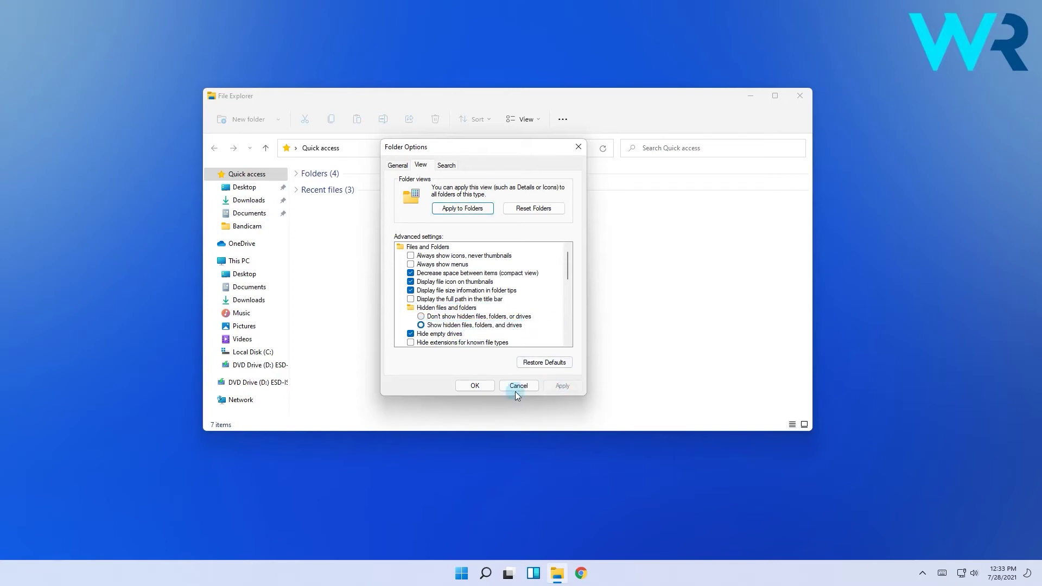
# - Close Folder Options with OK, keeping the show-hidden-files setting
pyautogui.click(477, 385)
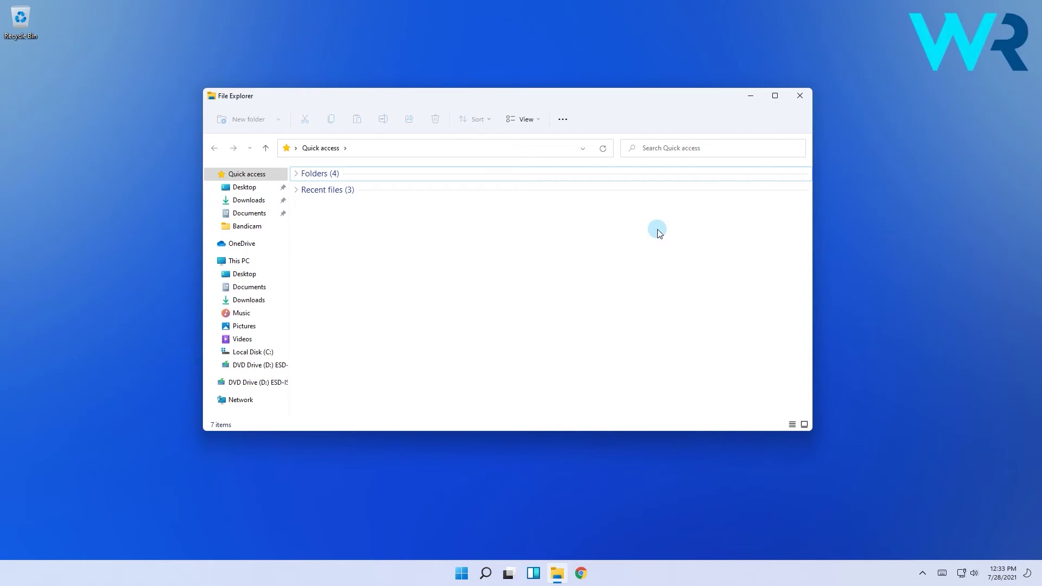
# - Uncheck 'Hide protected operating system files' in Folder Options, accept the warning, and apply
pyautogui.click(563, 120)
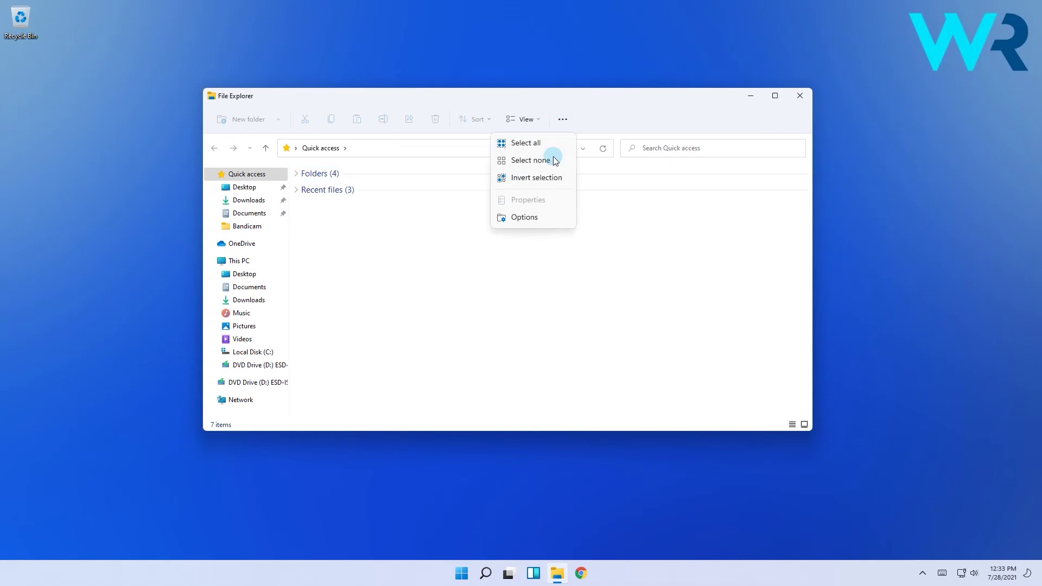
pyautogui.click(533, 219)
pyautogui.click(438, 190)
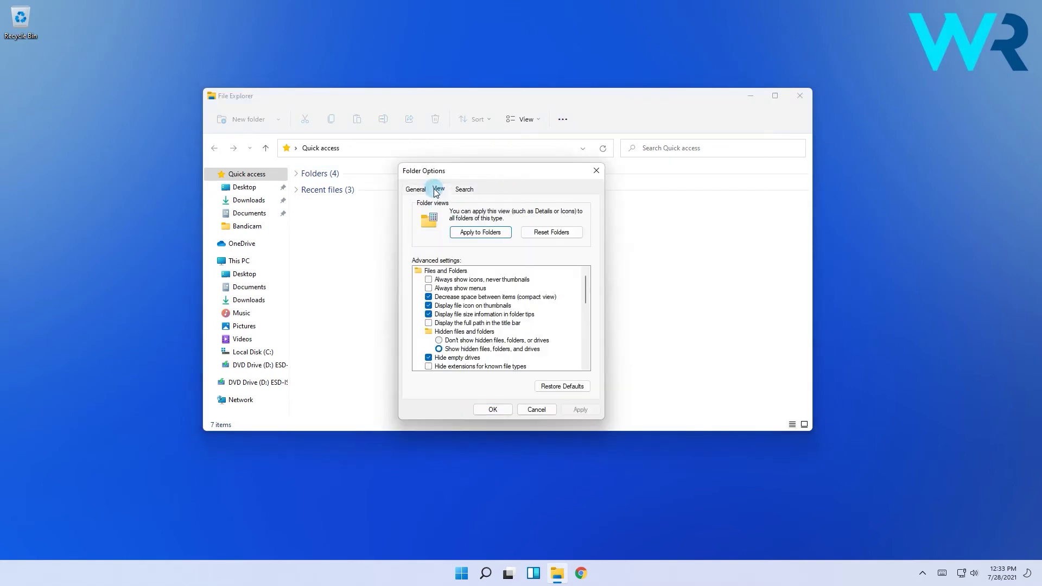
pyautogui.moveTo(588, 285); pyautogui.dragTo(587, 302)
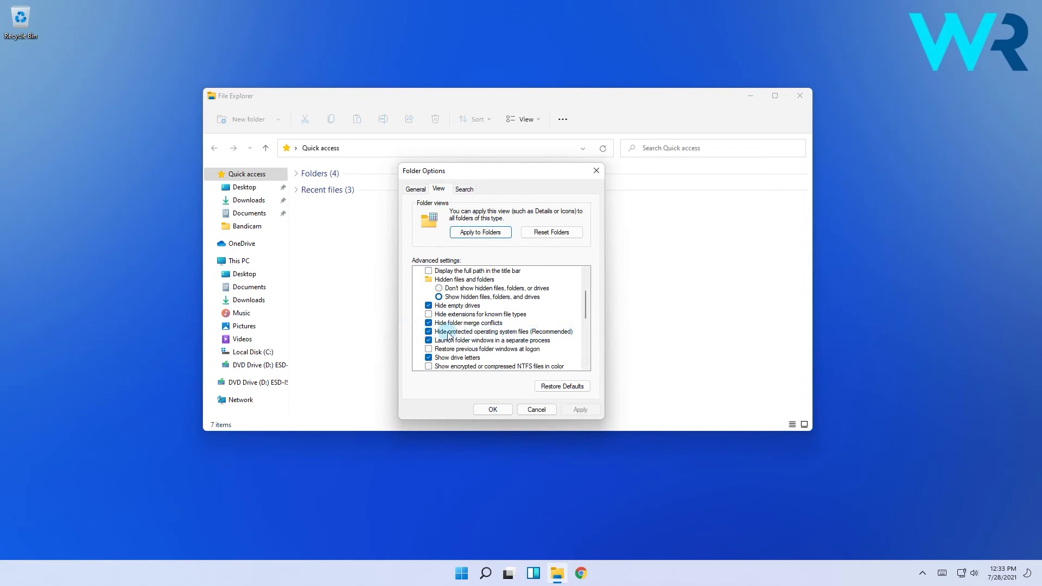
pyautogui.click(429, 332)
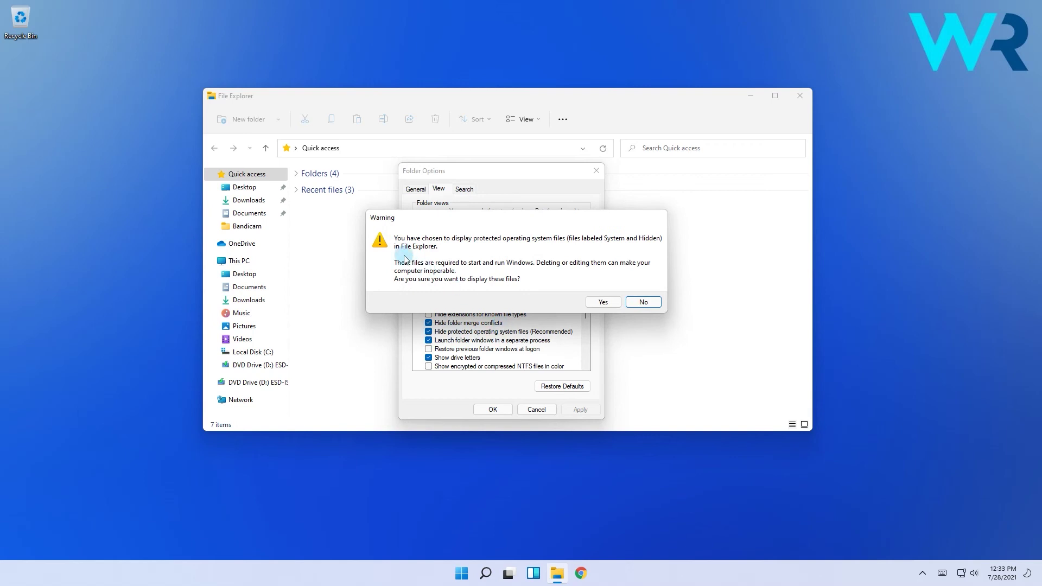
pyautogui.click(603, 302)
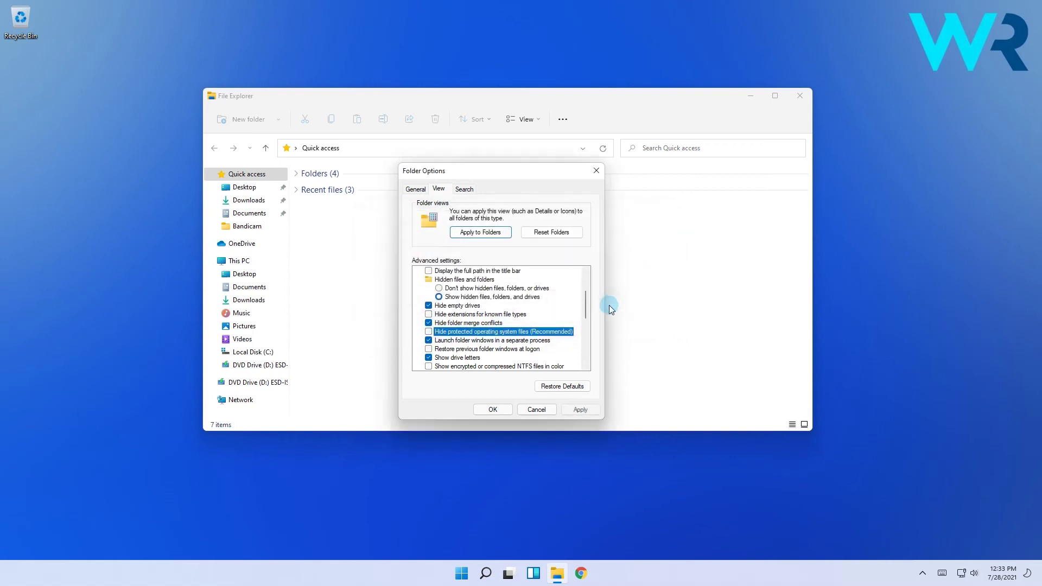
pyautogui.click(580, 409)
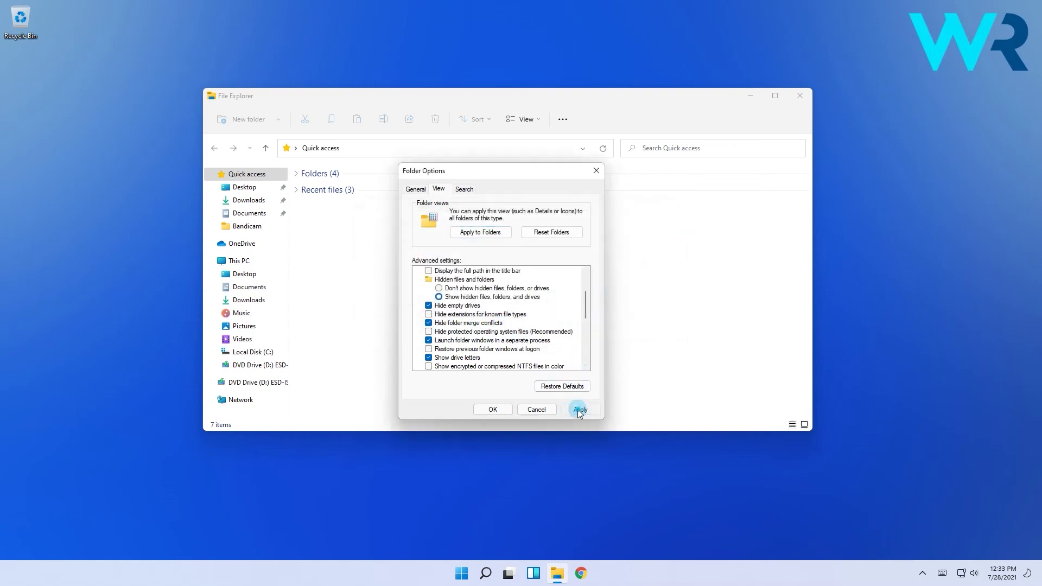
# - Close Folder Options with OK so the desktop.ini files appear beside the Recycle Bin
pyautogui.click(494, 409)
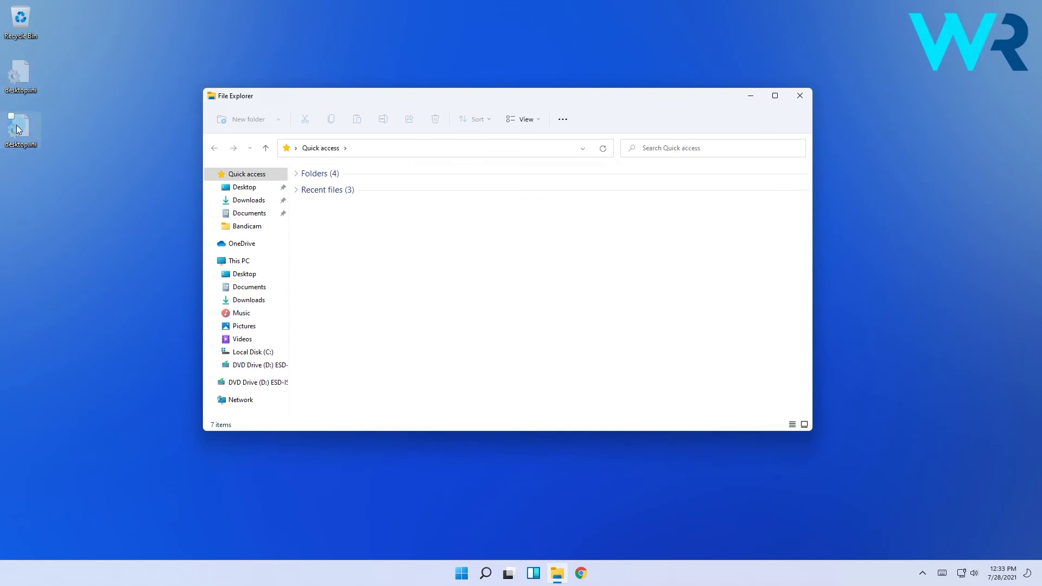